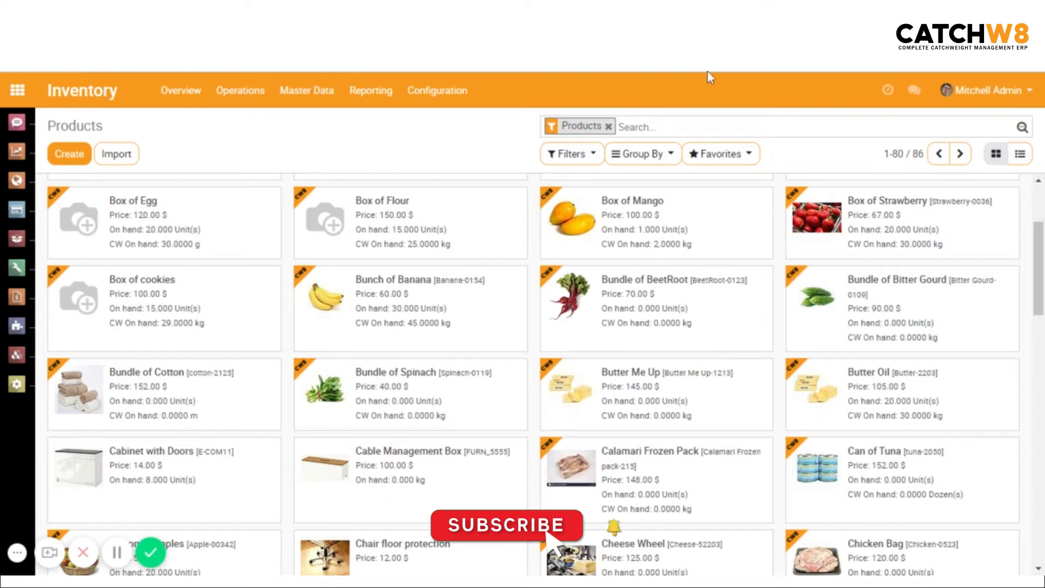
Open the Box of Cake product, enable the Manufacture route in its inventory settings, and save it.
{"action": "scroll", "coordinate": [811, 345], "scroll_direction": "down", "scroll_amount": 7}
{"action": "scroll", "coordinate": [811, 345], "scroll_direction": "up", "scroll_amount": 10}
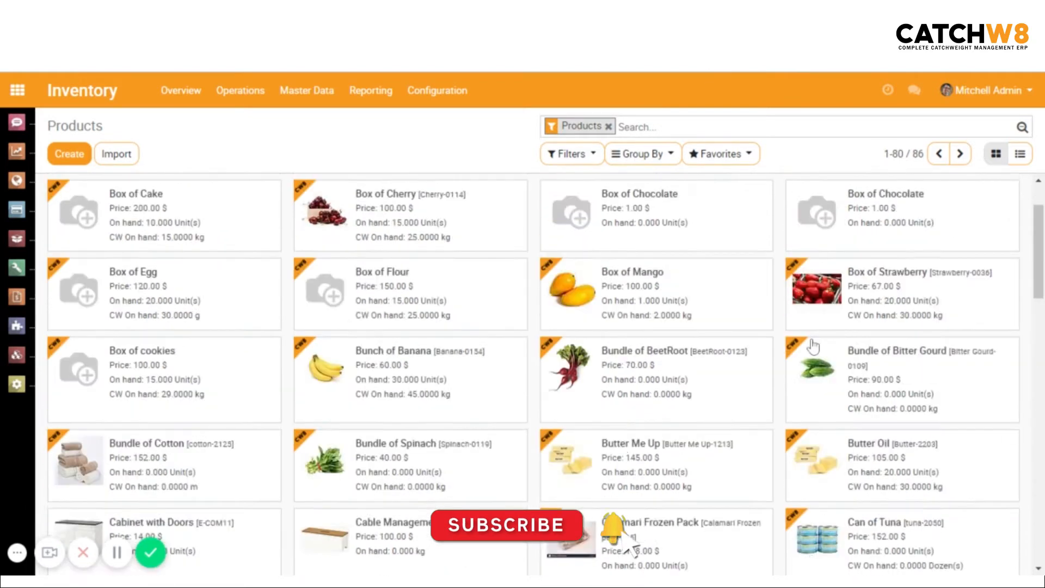
{"action": "left_click", "coordinate": [146, 296]}
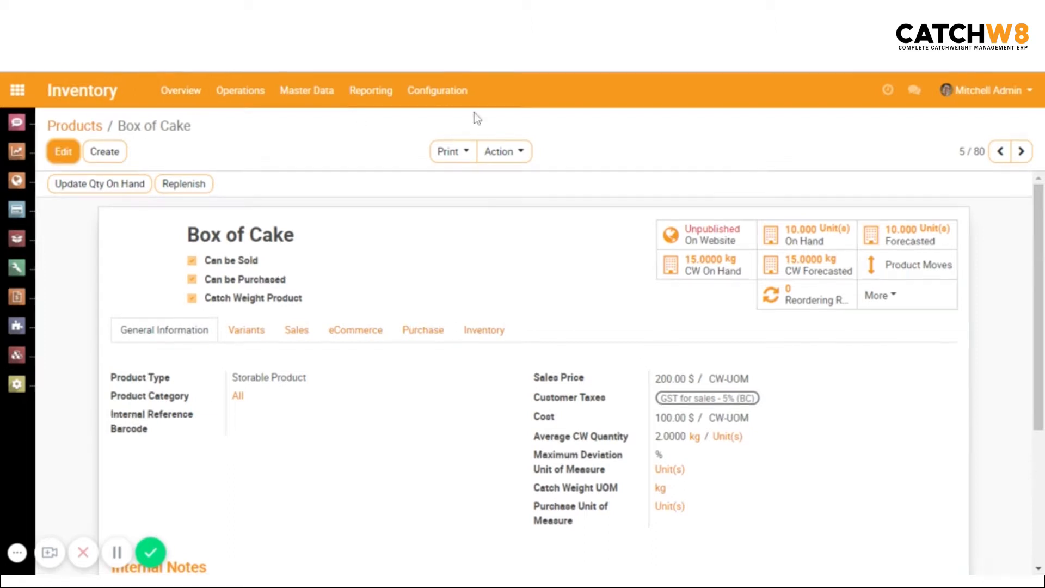
{"action": "left_click", "coordinate": [482, 334]}
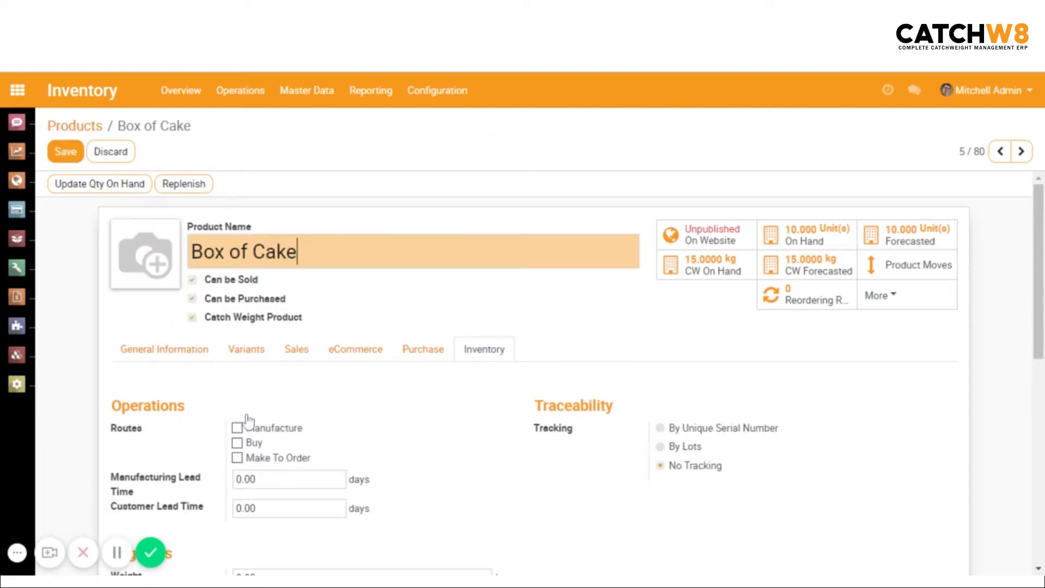
{"action": "left_click", "coordinate": [237, 428]}
{"action": "left_click", "coordinate": [65, 152]}
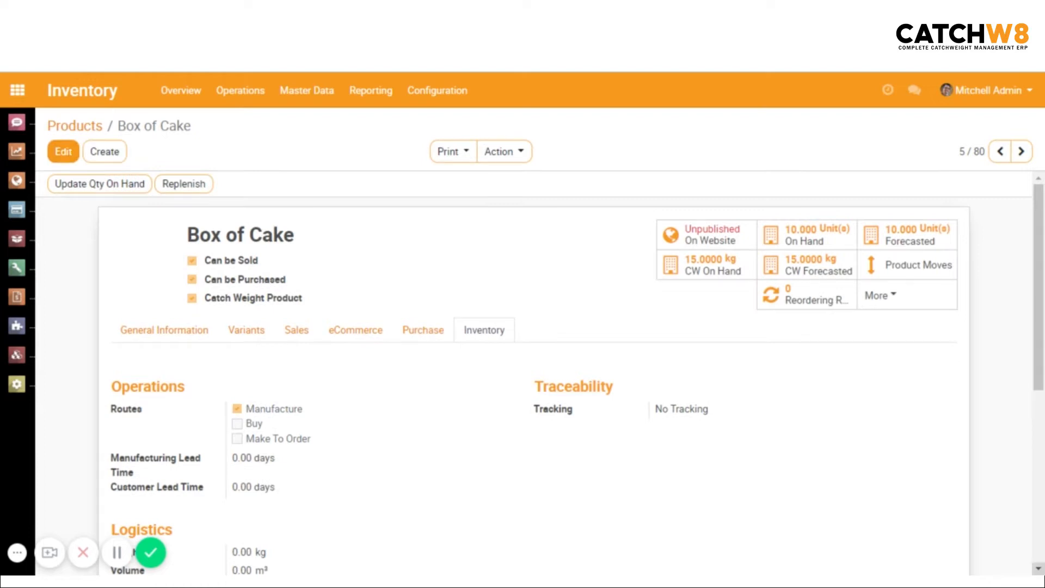
Start a new bill of materials from the Box of Cake product's related records.
{"action": "left_click", "coordinate": [901, 300]}
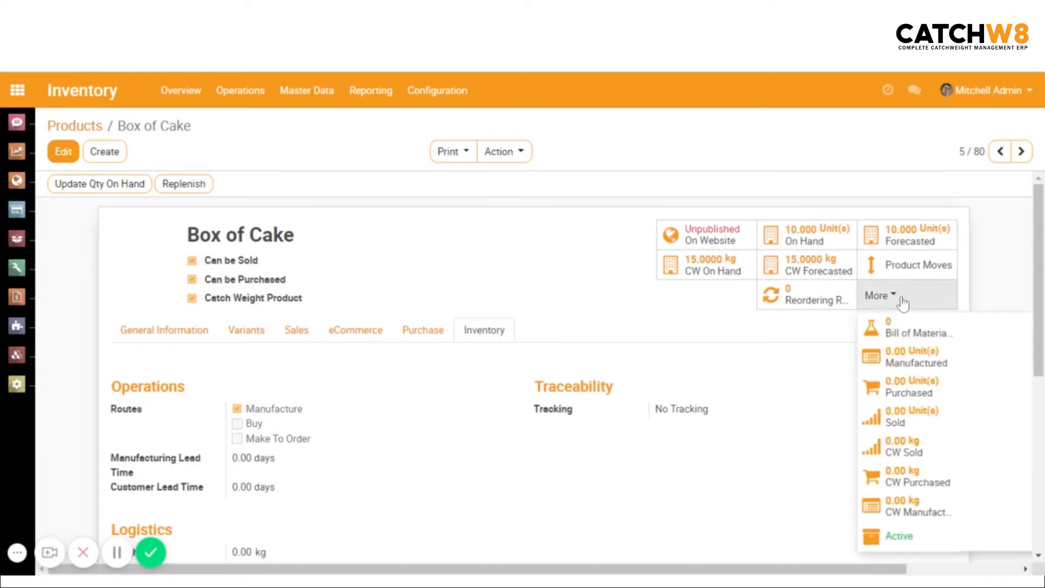
{"action": "left_click", "coordinate": [914, 336]}
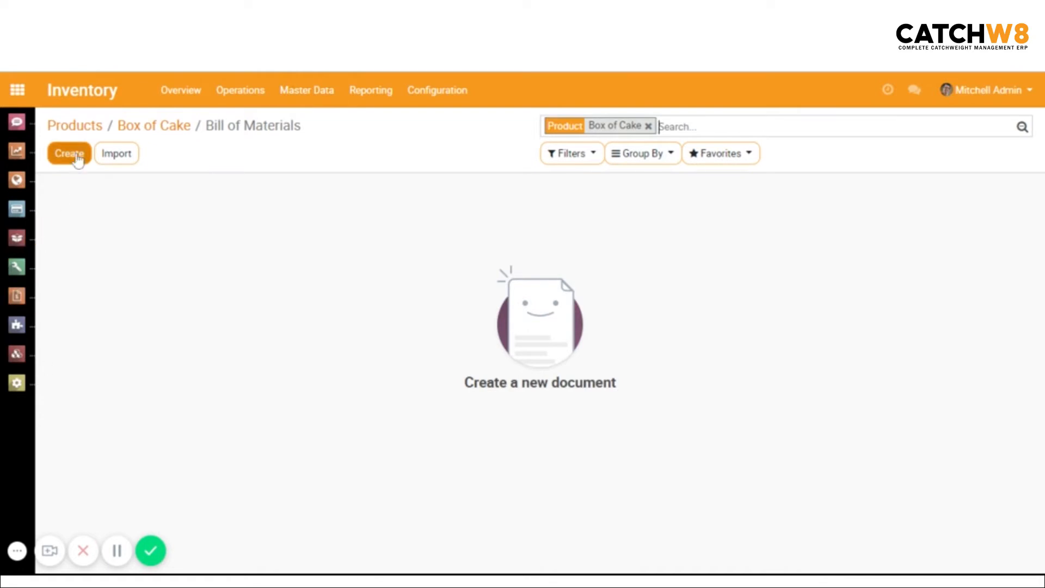
{"action": "left_click", "coordinate": [77, 155]}
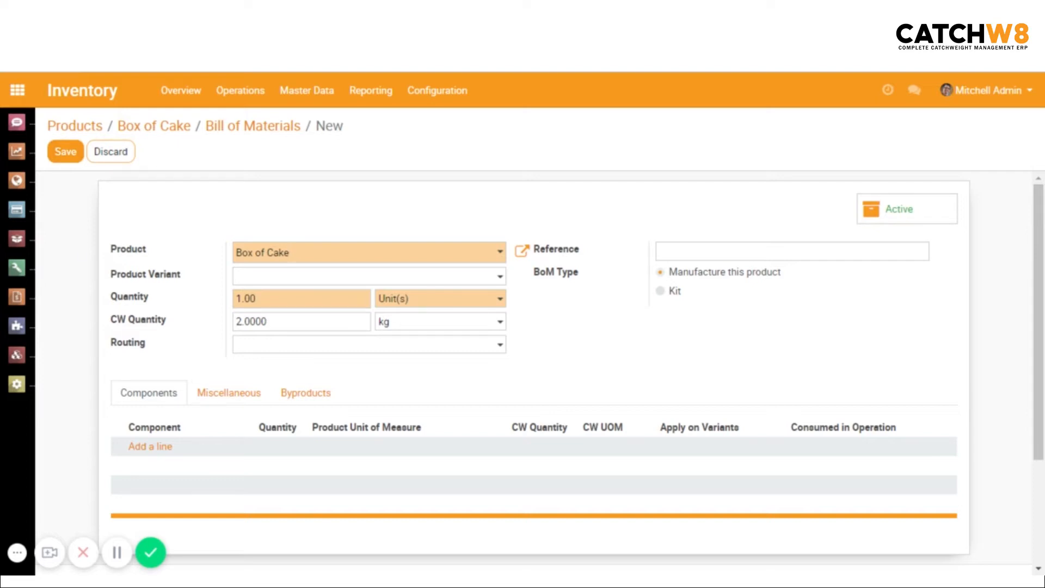
Set the bill of materials quantity to 10 units and its CW quantity to 20 kg.
{"action": "double_click", "coordinate": [245, 298]}
{"action": "type", "text": "10"}
{"action": "left_click", "coordinate": [326, 340]}
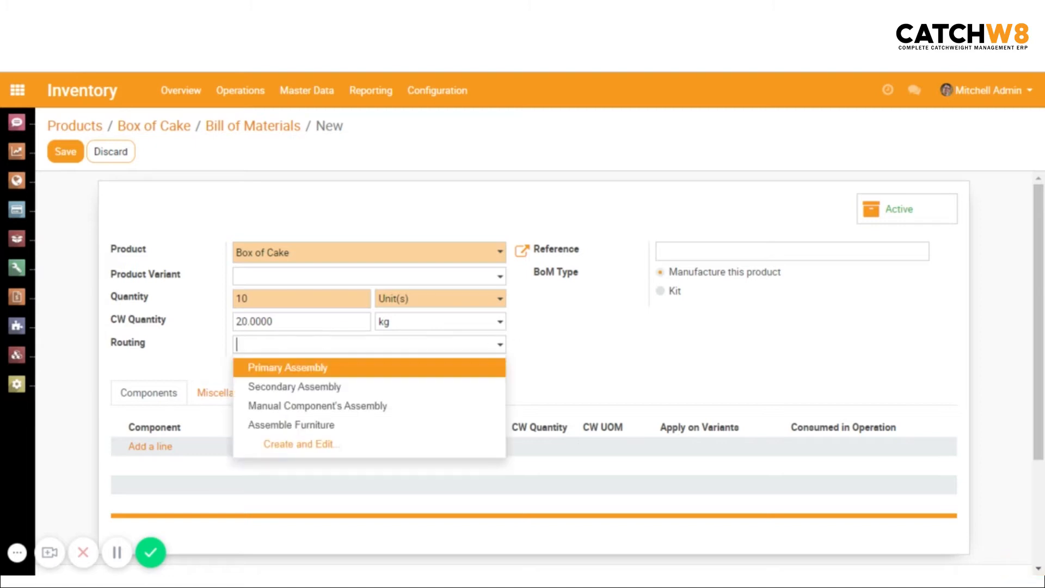
{"action": "double_click", "coordinate": [277, 322]}
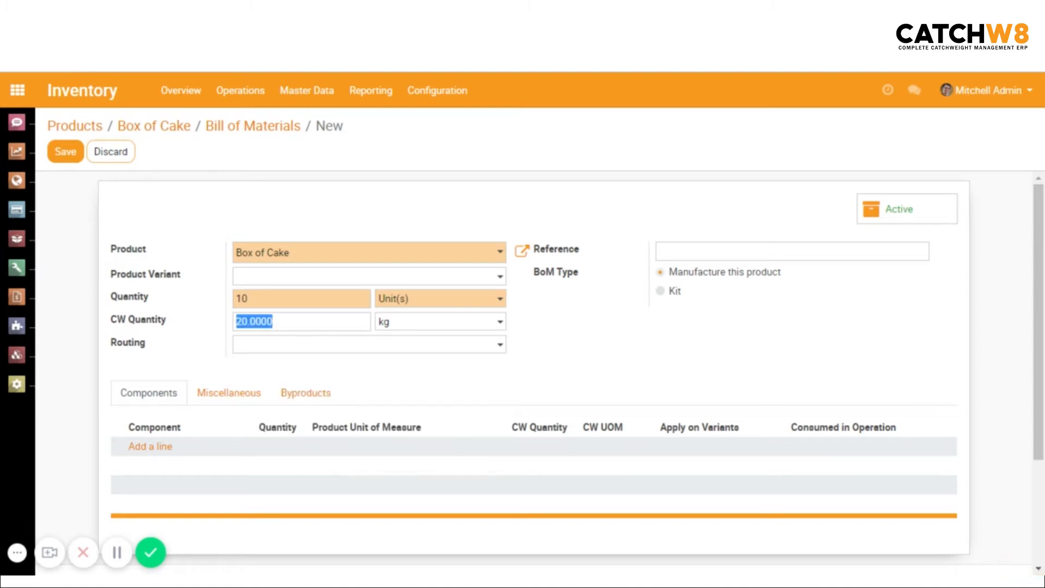
{"action": "type", "text": "20"}
Add Box of Egg as a component with a quantity of 5 units and a CW quantity of 10 g.
{"action": "left_click", "coordinate": [166, 452]}
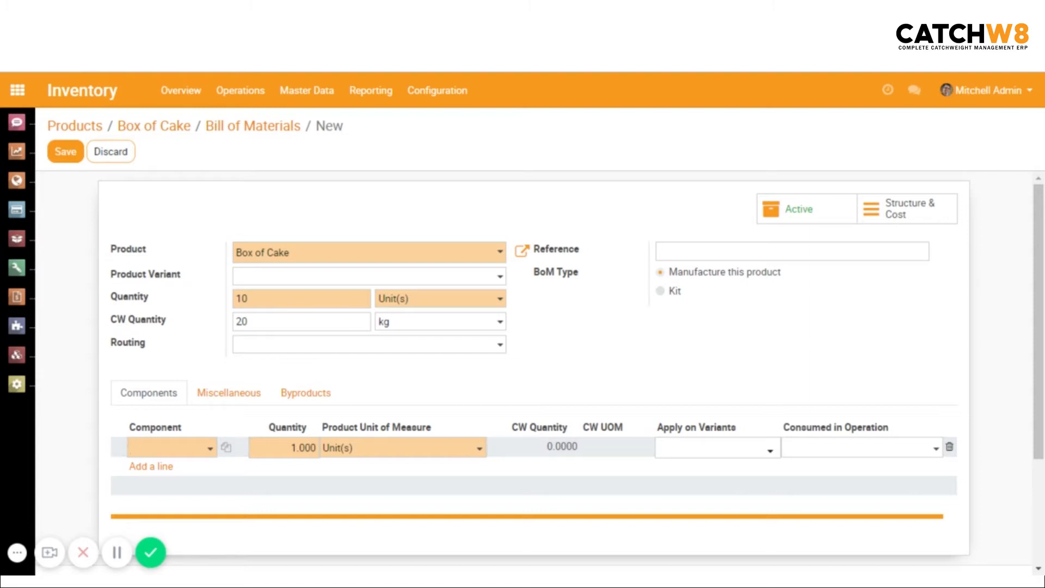
{"action": "type", "text": "egg"}
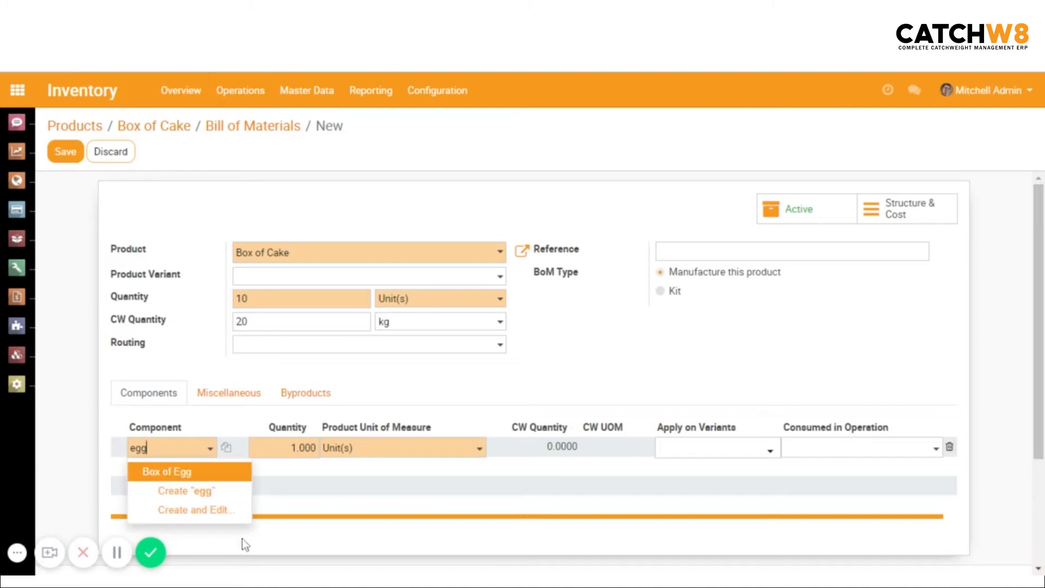
{"action": "left_click", "coordinate": [216, 470]}
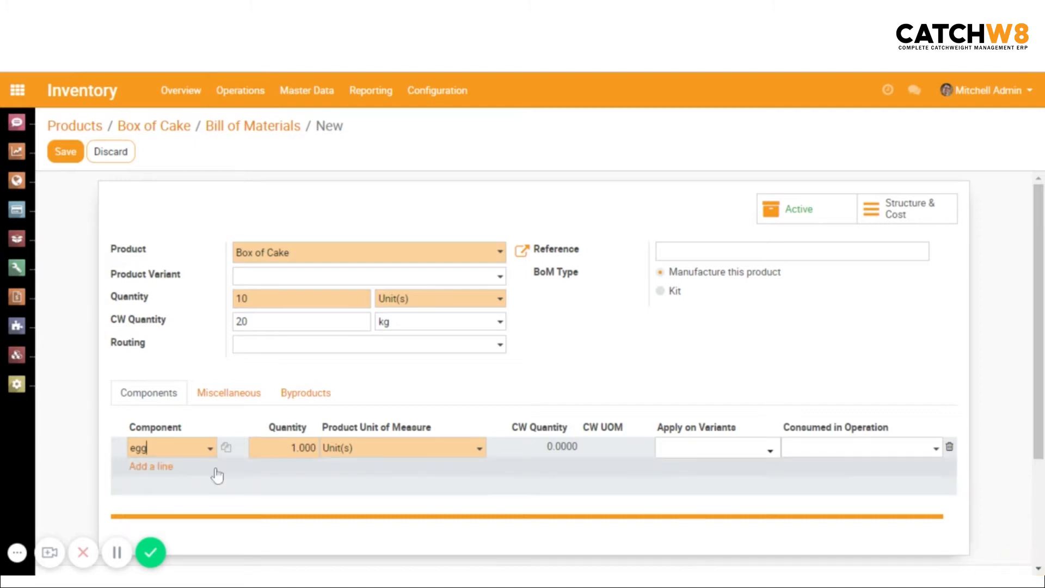
{"action": "key", "text": "Tab"}
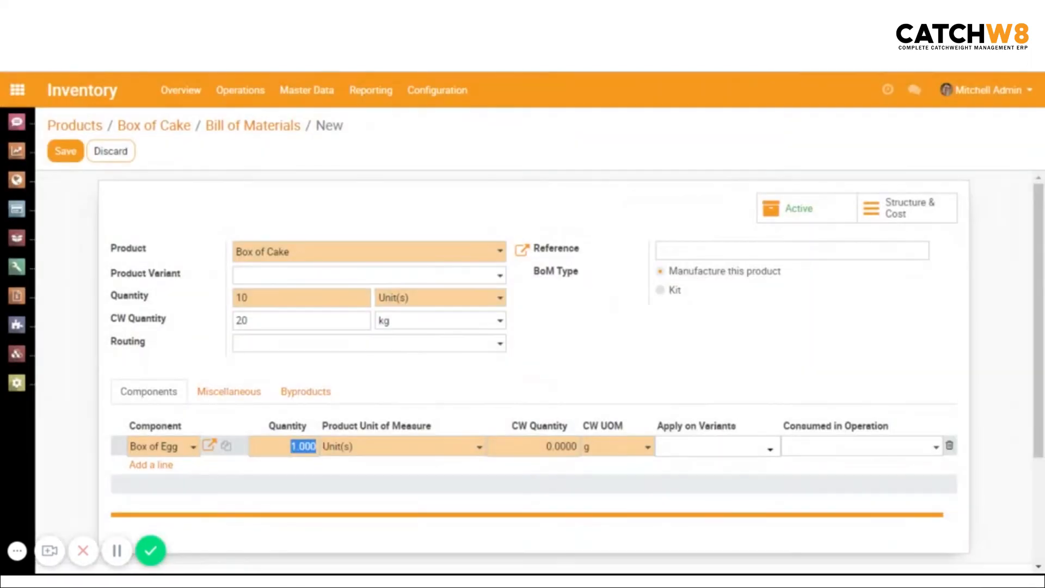
{"action": "type", "text": "5"}
{"action": "key", "text": "Tab"}
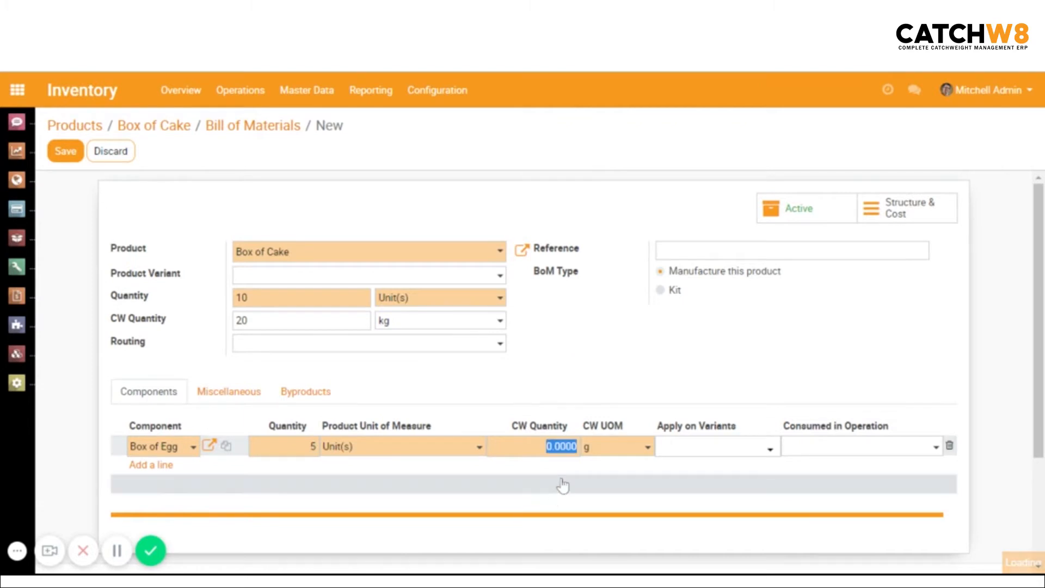
{"action": "left_click", "coordinate": [723, 525]}
{"action": "left_click", "coordinate": [545, 455]}
{"action": "type", "text": "10"}
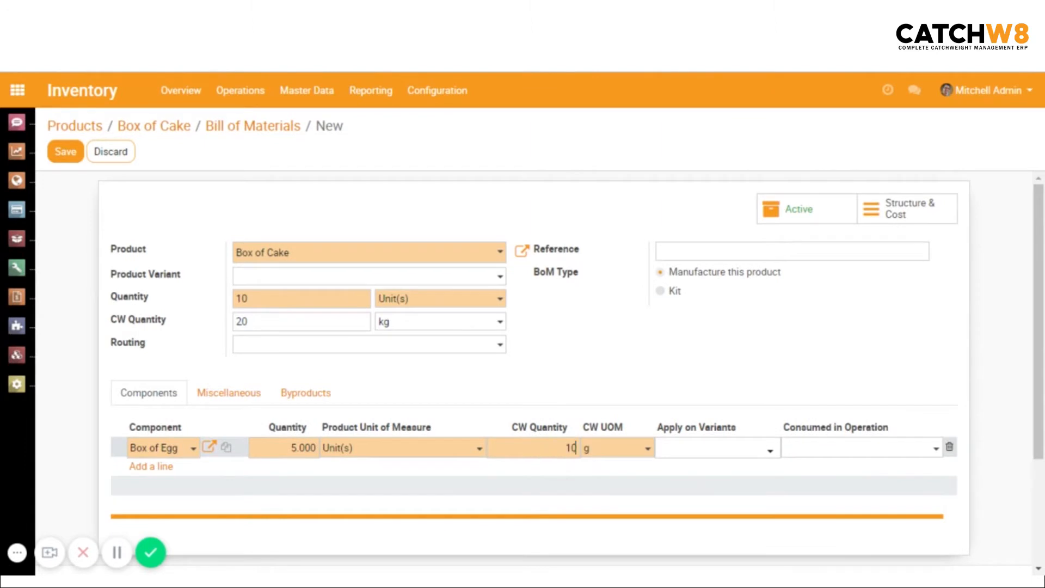
Add Sugar as a component with a quantity of 5 units and a CW quantity of 15 kg.
{"action": "left_click", "coordinate": [145, 477]}
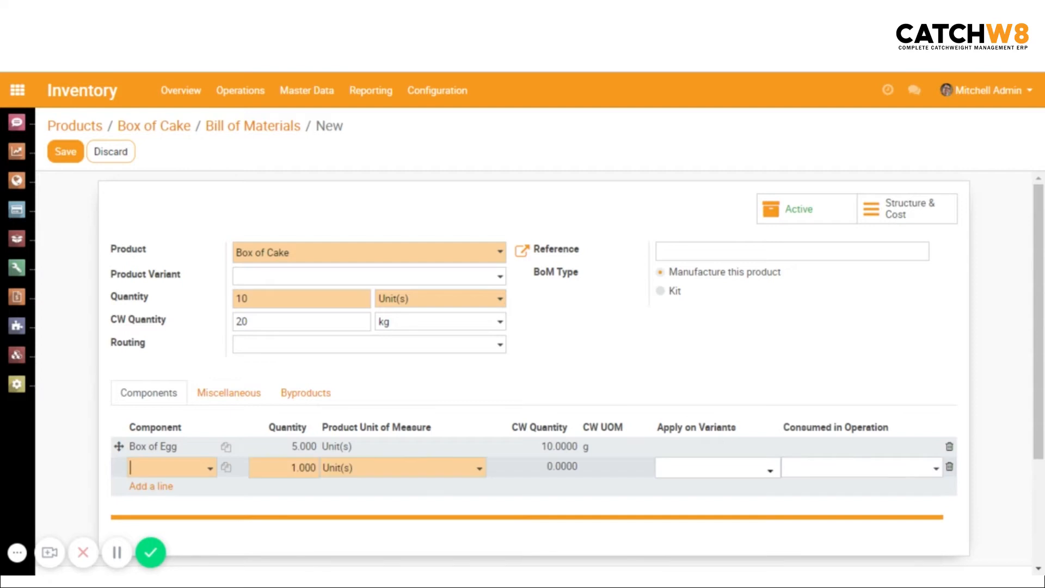
{"action": "type", "text": "suga"}
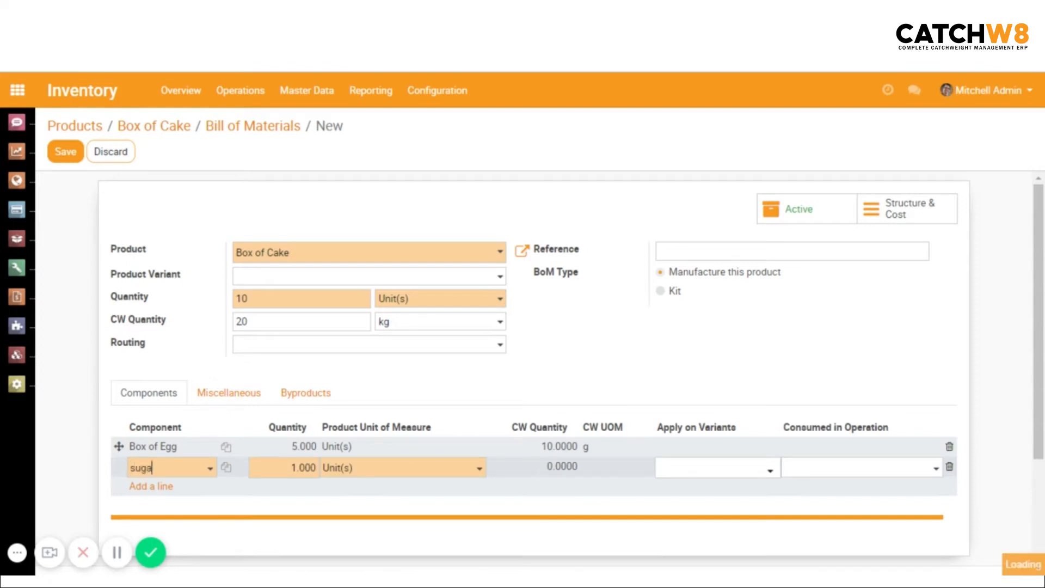
{"action": "left_click", "coordinate": [189, 493]}
{"action": "key", "text": "Tab"}
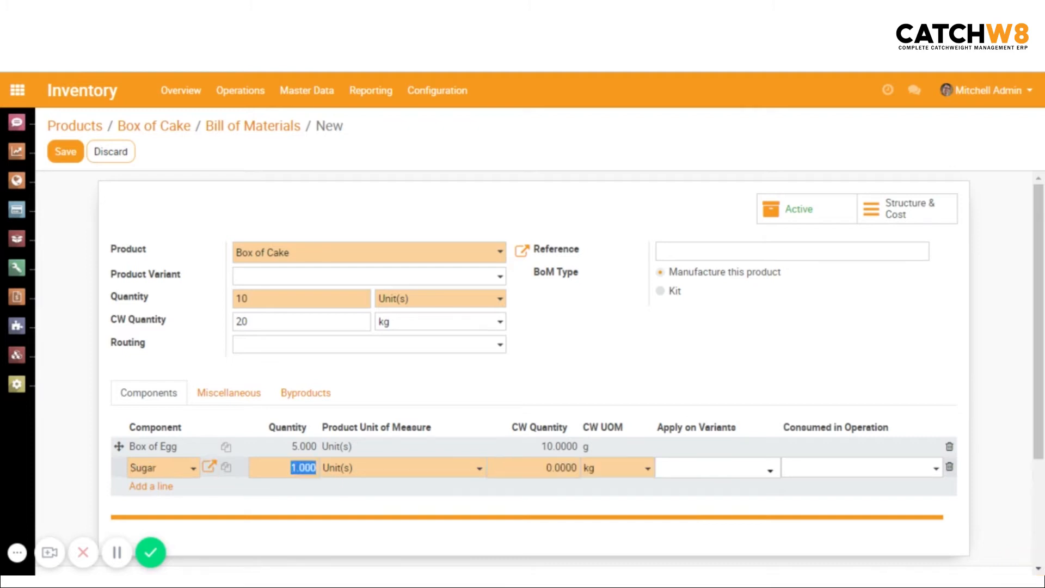
{"action": "type", "text": "5"}
{"action": "key", "text": "Tab"}
{"action": "type", "text": "15"}
Add Butter Oil as a component with a quantity of 8 units and a CW quantity of 10 kg.
{"action": "left_click", "coordinate": [188, 504]}
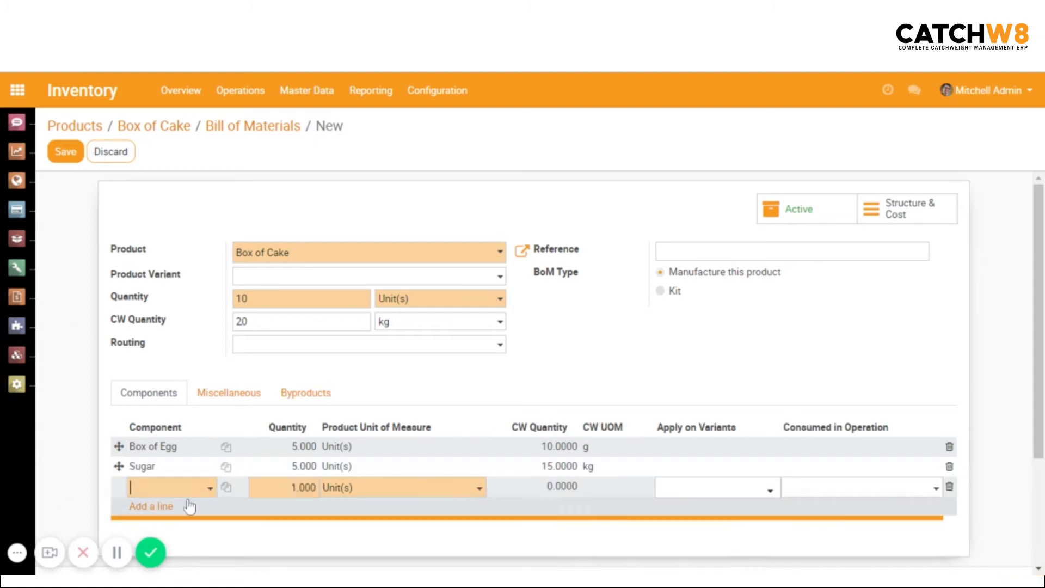
{"action": "type", "text": "butt"}
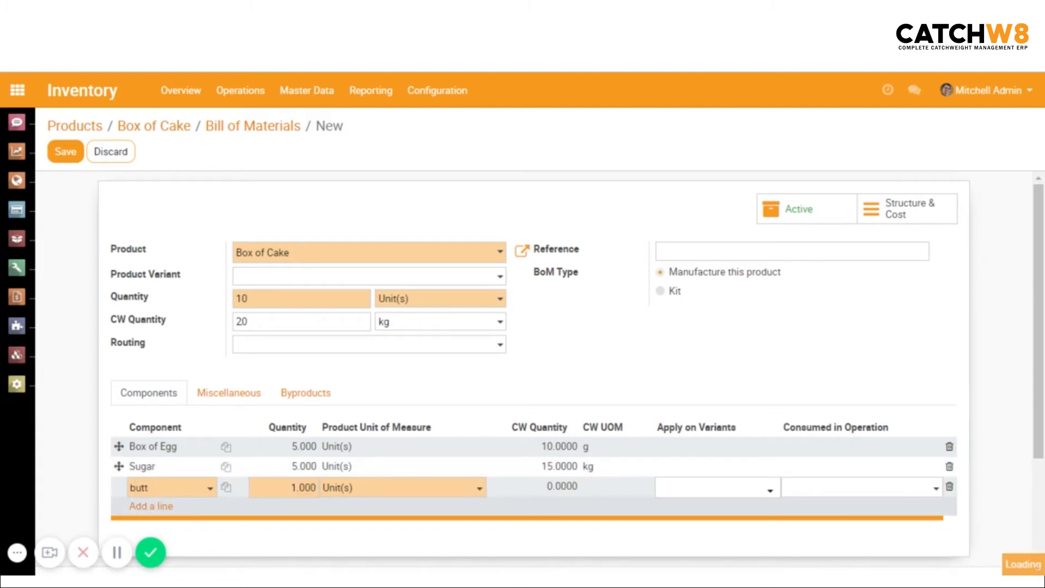
{"action": "left_click", "coordinate": [199, 427]}
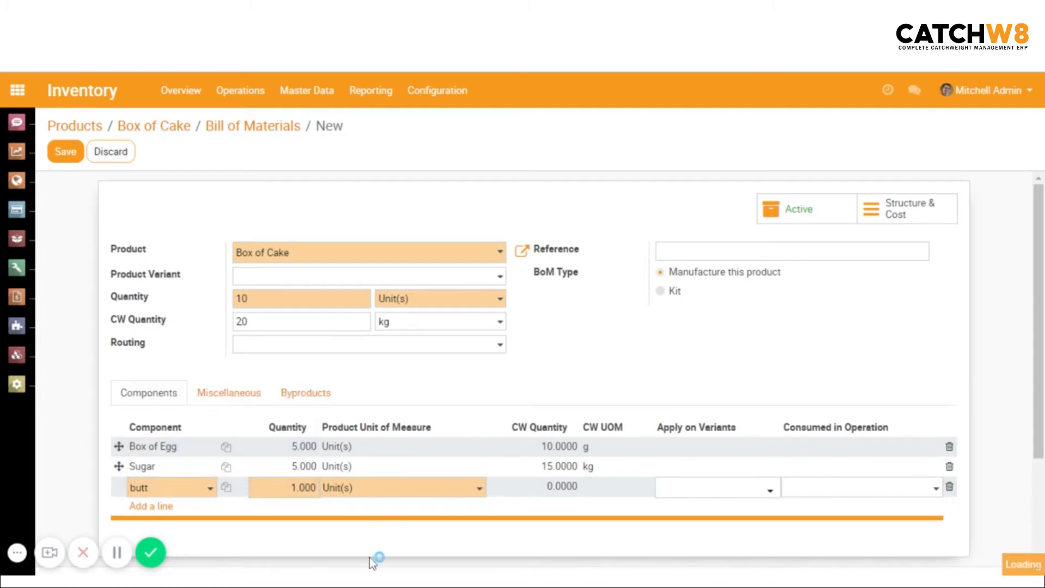
{"action": "key", "text": "Tab"}
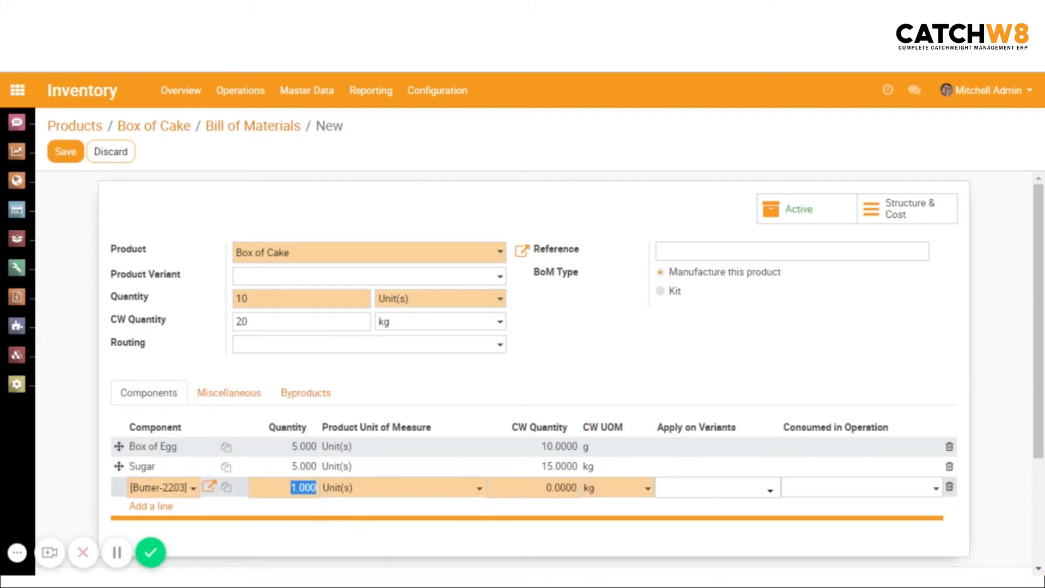
{"action": "type", "text": "8"}
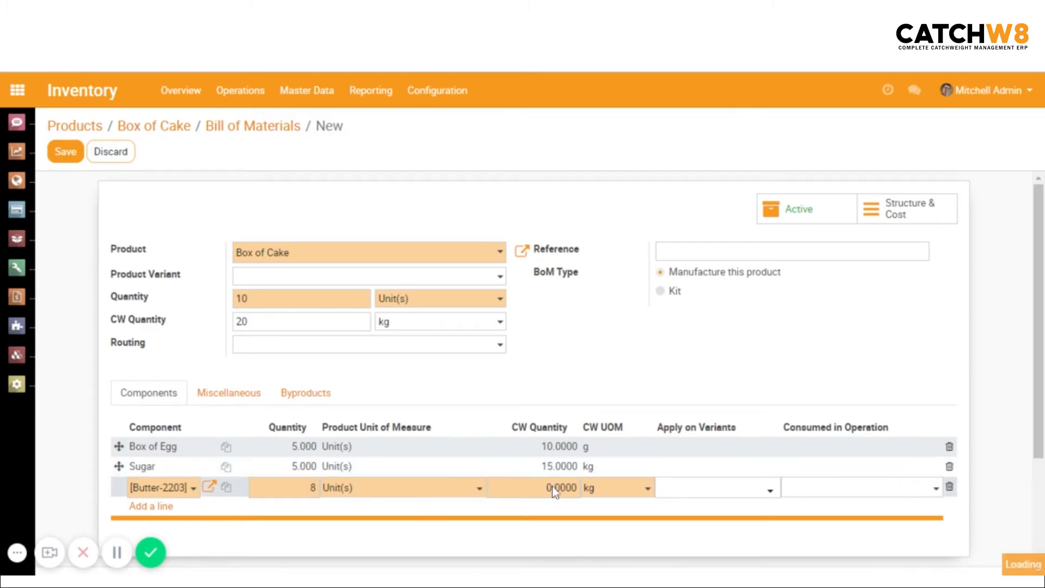
{"action": "key", "text": "Up"}
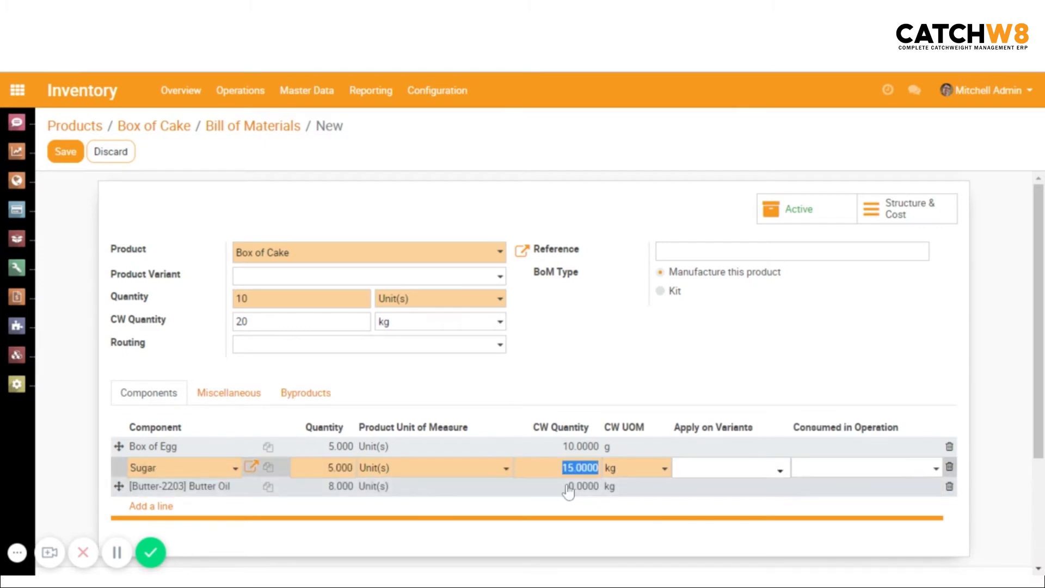
{"action": "key", "text": "Down"}
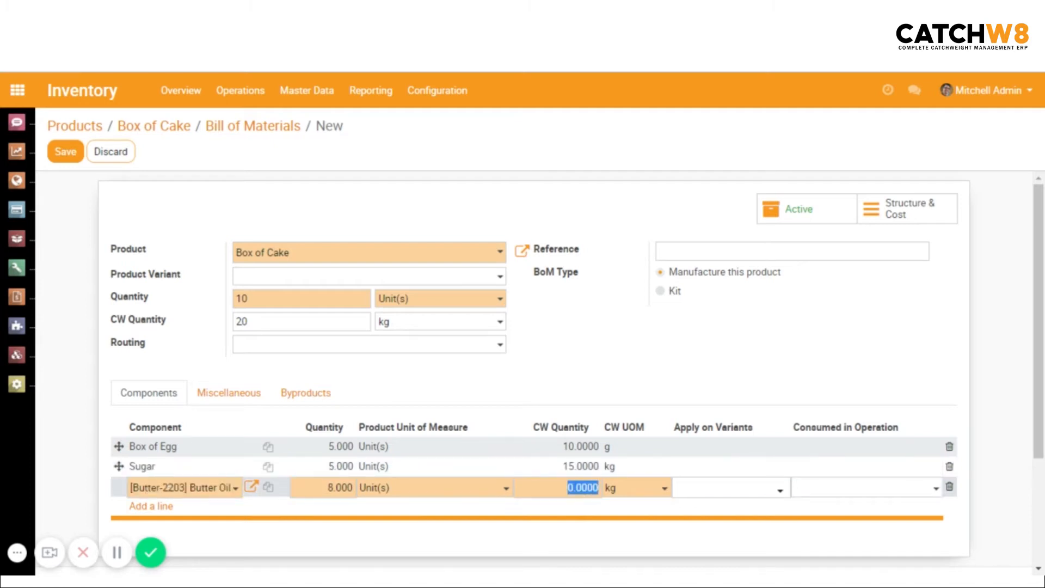
{"action": "type", "text": "10"}
Add Box of Flour as a component with 10 units and a CW quantity of 15 kg, and save the bill of materials.
{"action": "left_click", "coordinate": [170, 507]}
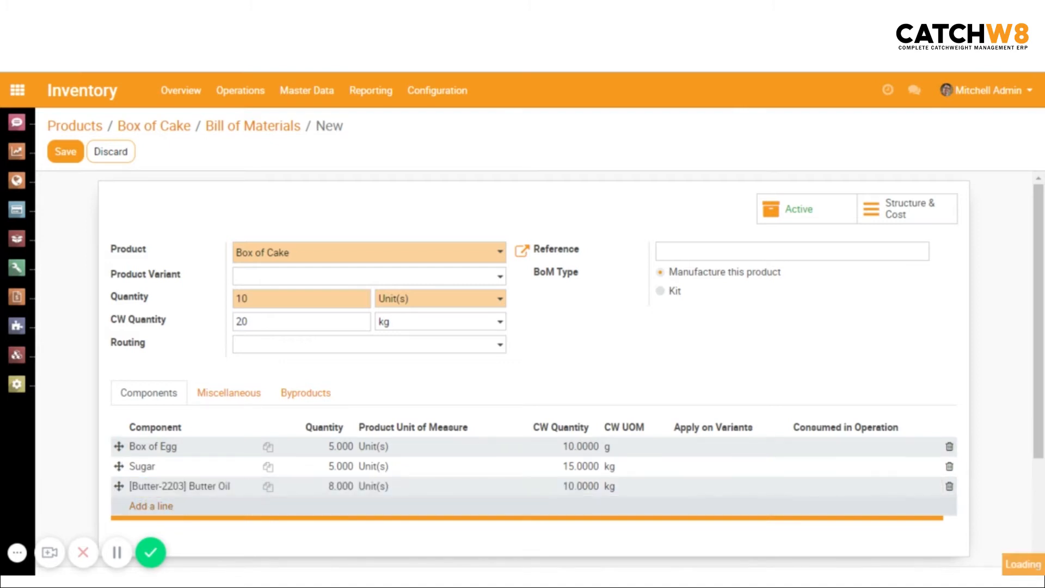
{"action": "scroll", "coordinate": [170, 529], "scroll_direction": "down", "scroll_amount": 1}
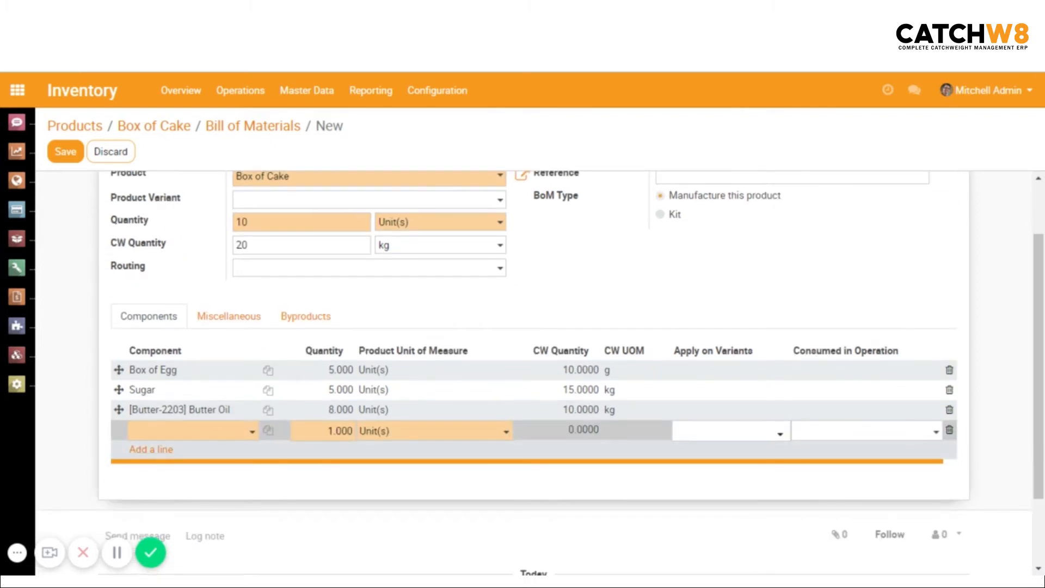
{"action": "type", "text": "flo"}
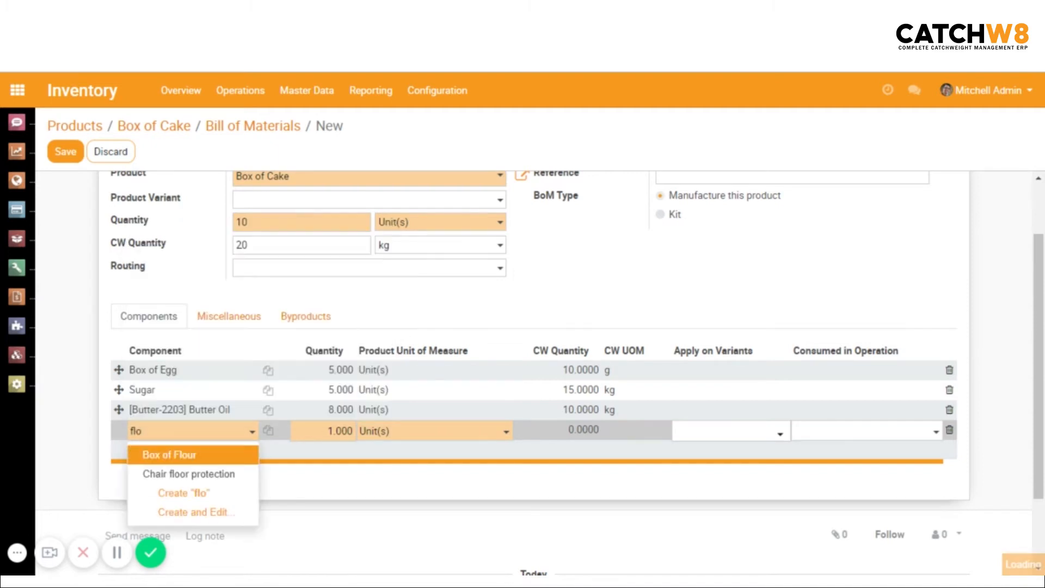
{"action": "left_click", "coordinate": [201, 456]}
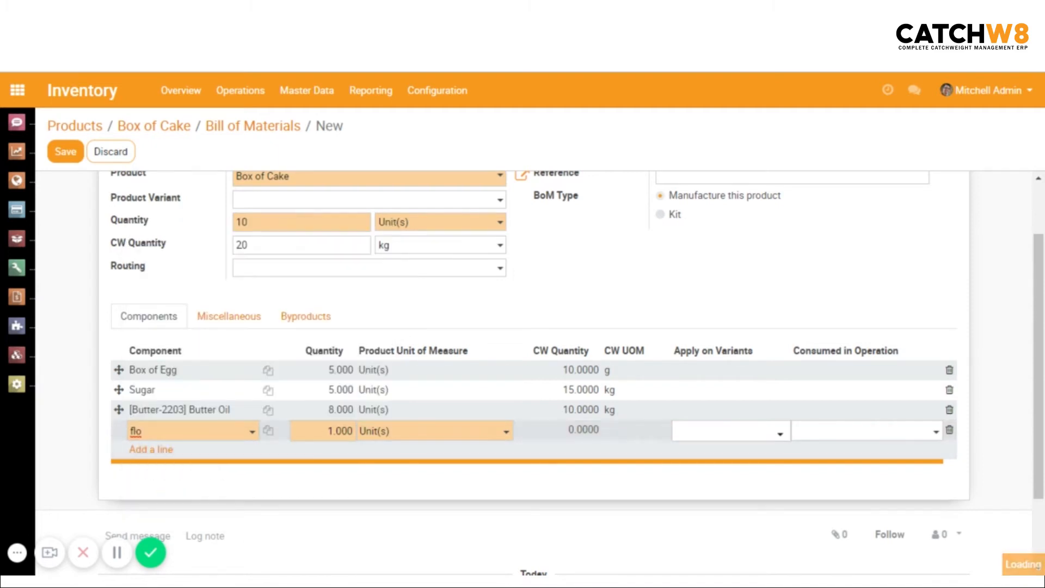
{"action": "type", "text": "10"}
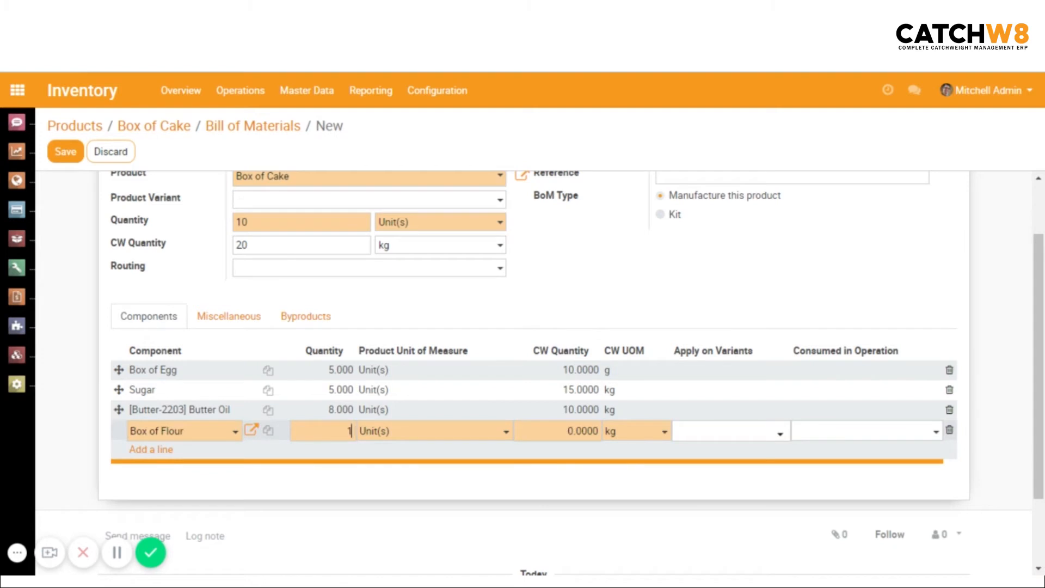
{"action": "key", "text": "Tab"}
{"action": "key", "text": "Tab"}
{"action": "type", "text": "15"}
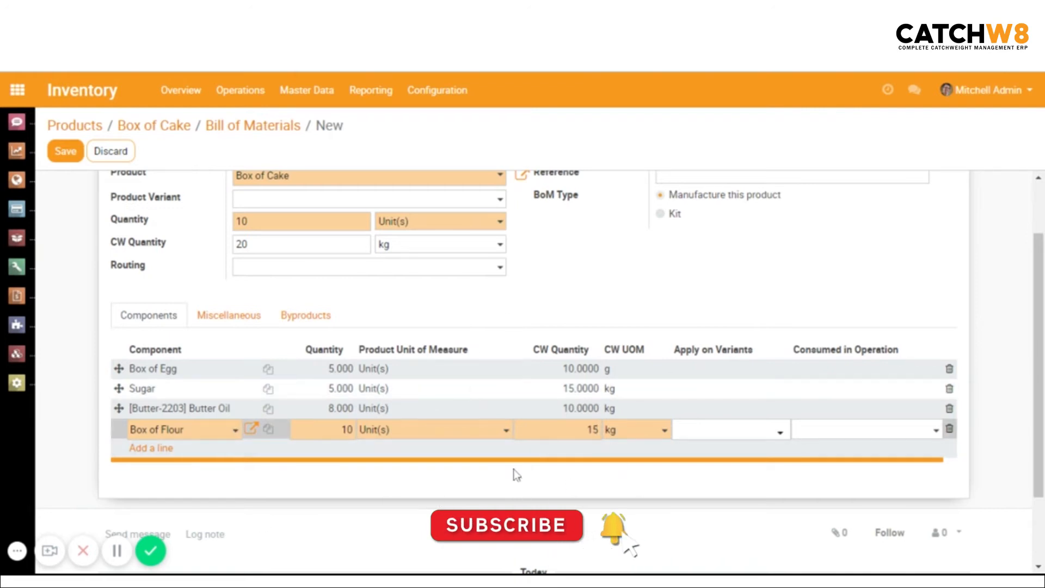
{"action": "left_click", "coordinate": [64, 151]}
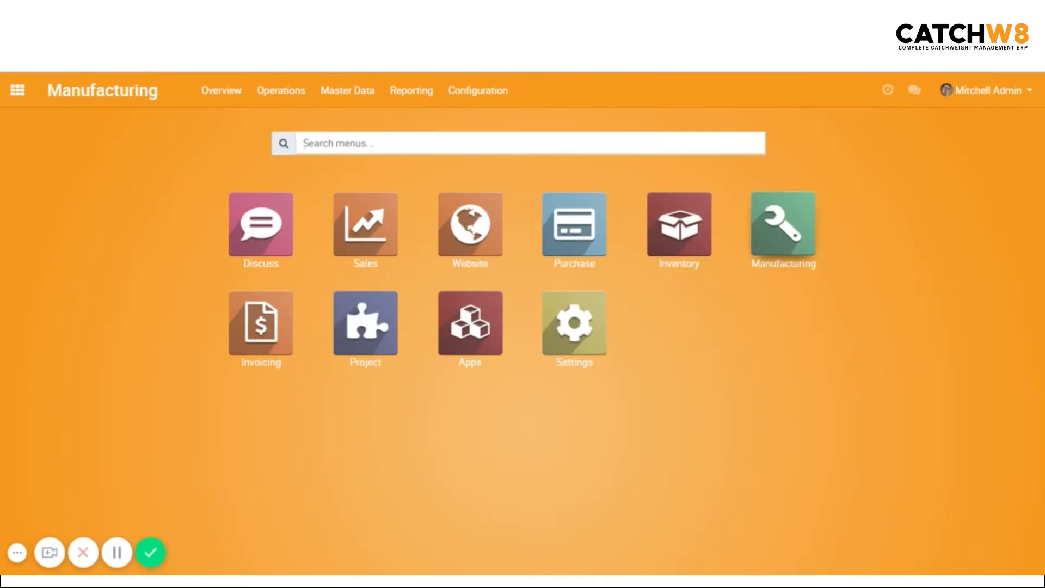
Switch to the Manufacturing app and open the list of manufacturing orders.
{"action": "left_click", "coordinate": [789, 238]}
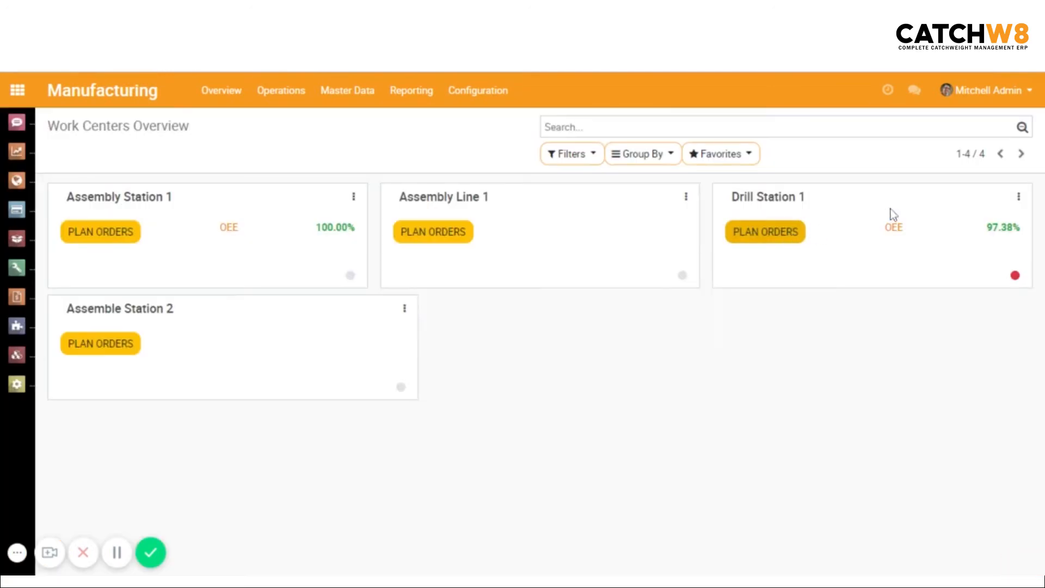
{"action": "left_click", "coordinate": [277, 93]}
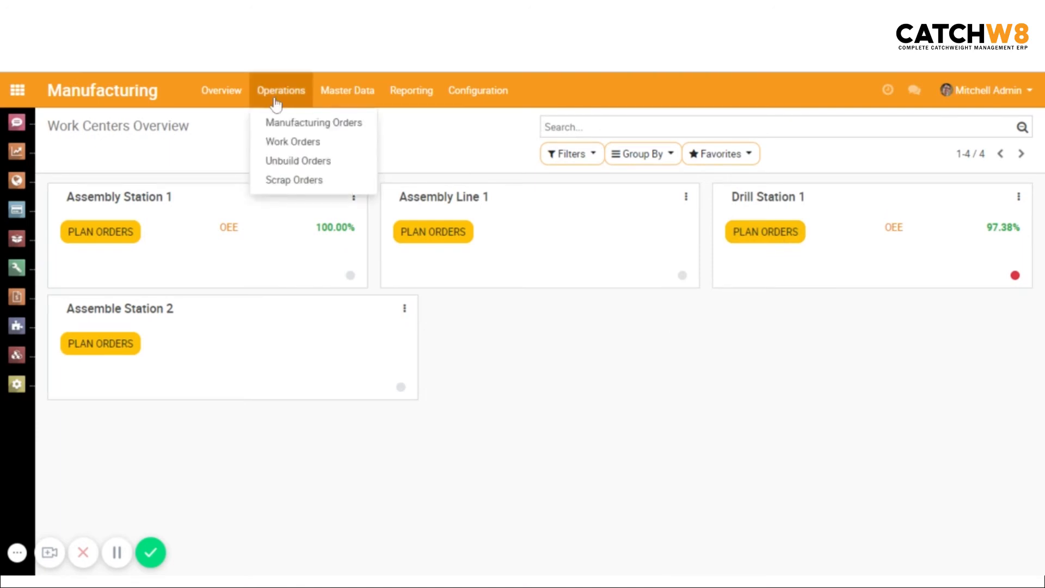
{"action": "left_click", "coordinate": [290, 128]}
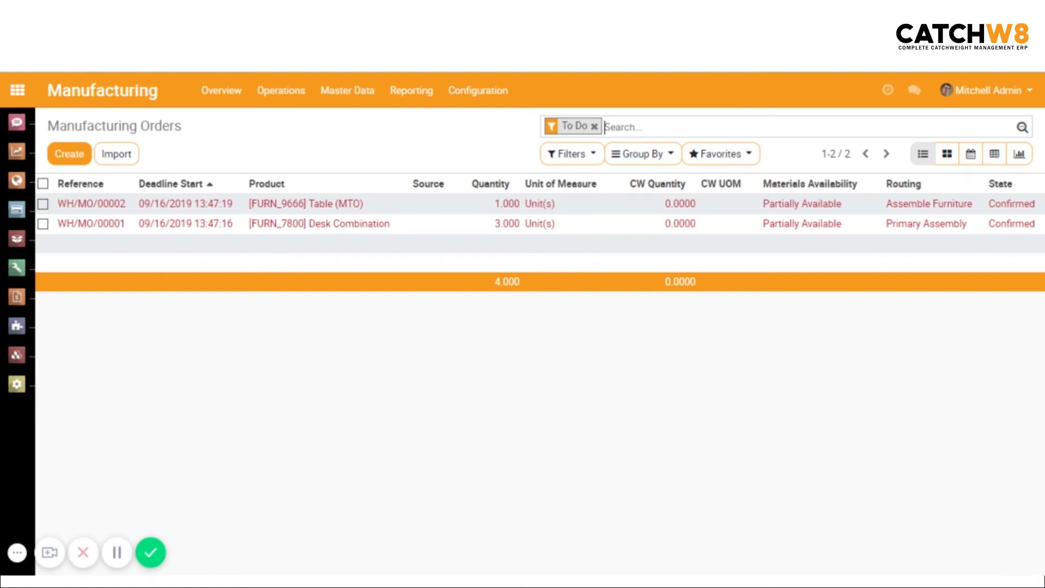
Create a manufacturing order for Box of Cake with 10 units and a CW quantity of 20 kg, and save it.
{"action": "left_click", "coordinate": [70, 156]}
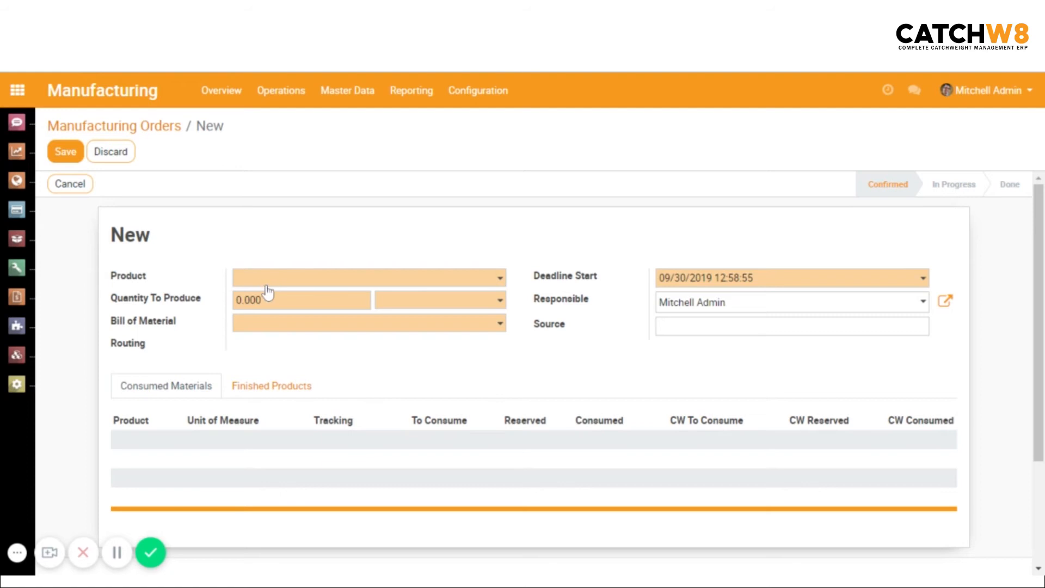
{"action": "type", "text": "bo"}
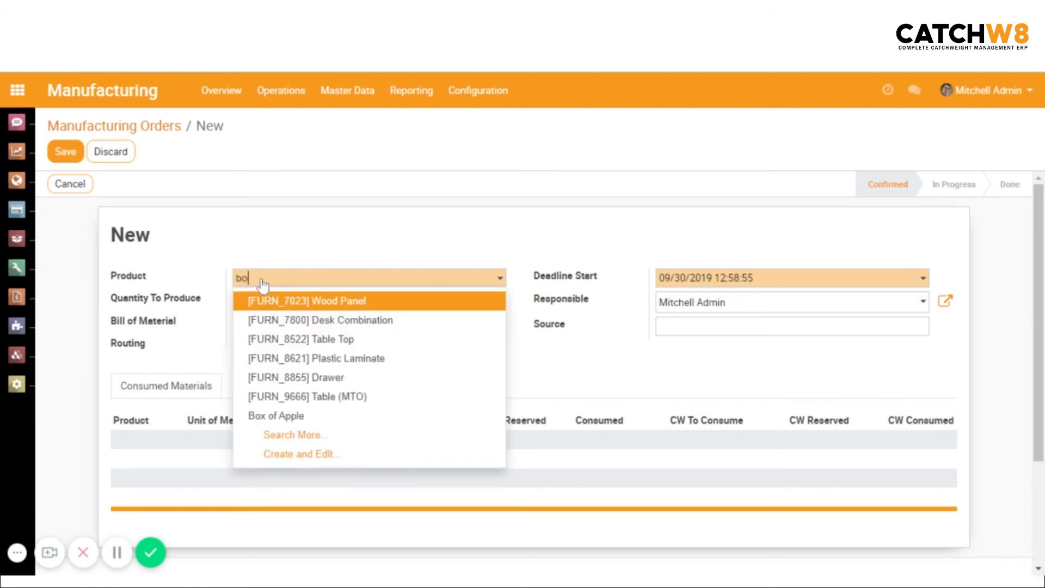
{"action": "type", "text": "x"}
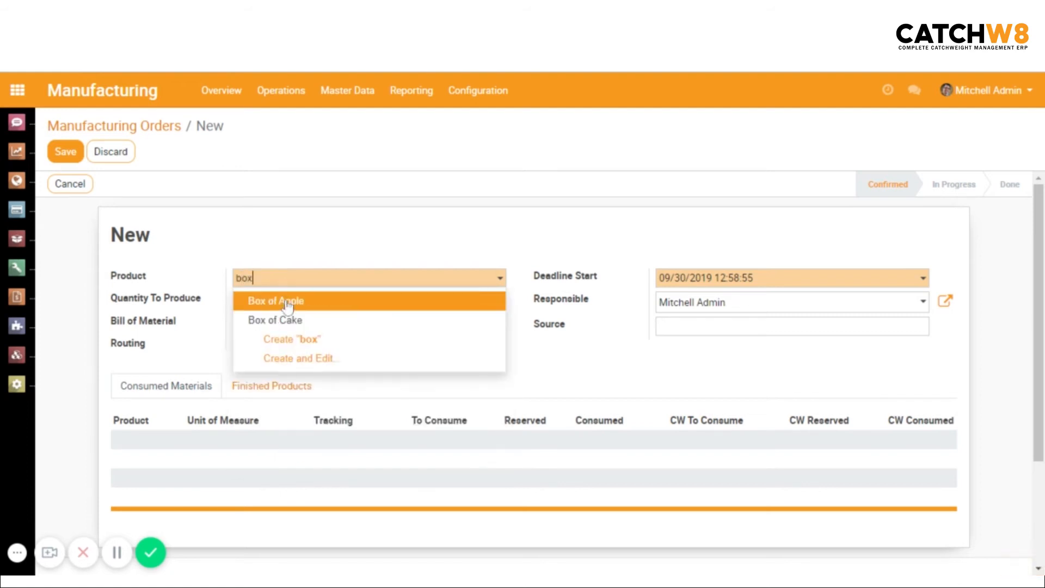
{"action": "left_click", "coordinate": [284, 298]}
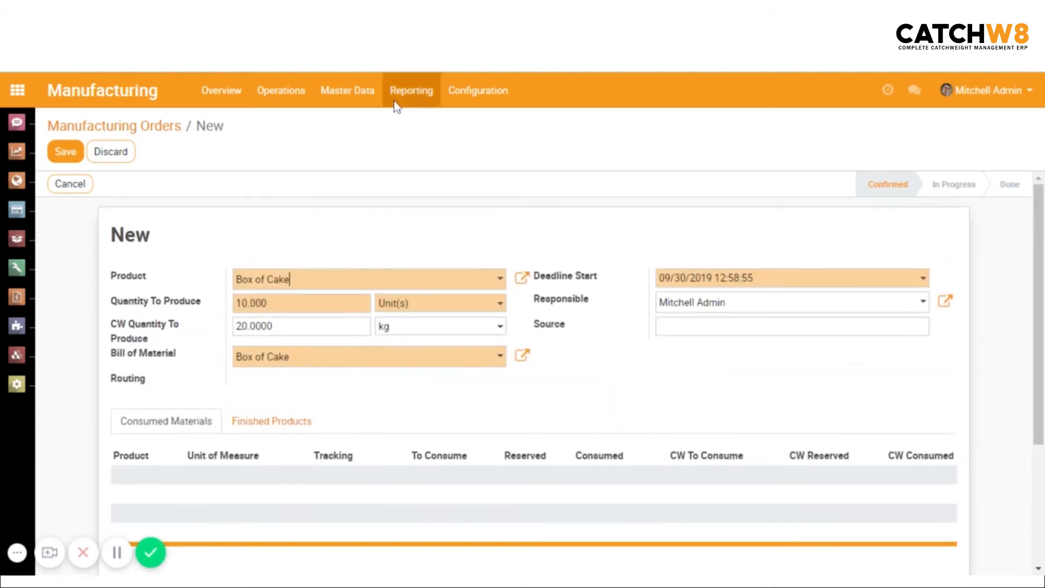
{"action": "left_click", "coordinate": [65, 151]}
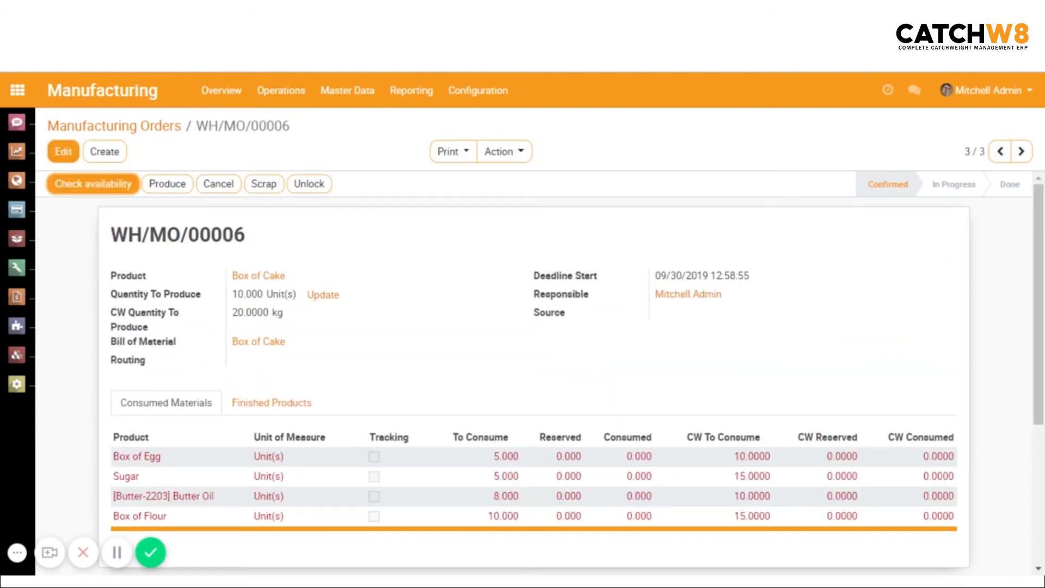
Check the availability of the Box of Cake order's components to reserve them.
{"action": "scroll", "coordinate": [316, 421], "scroll_direction": "down", "scroll_amount": 3}
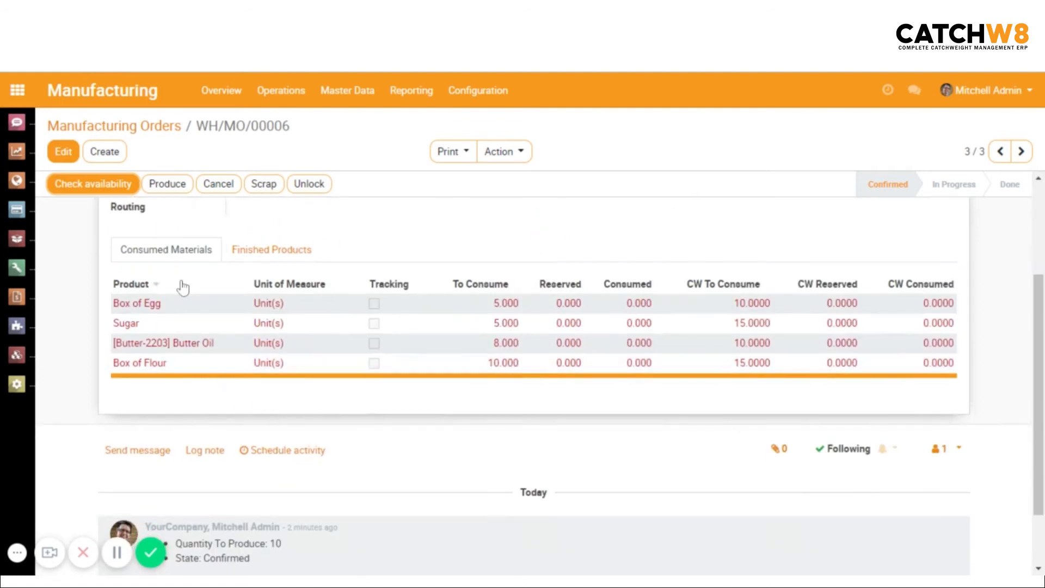
{"action": "scroll", "coordinate": [338, 350], "scroll_direction": "up", "scroll_amount": 3}
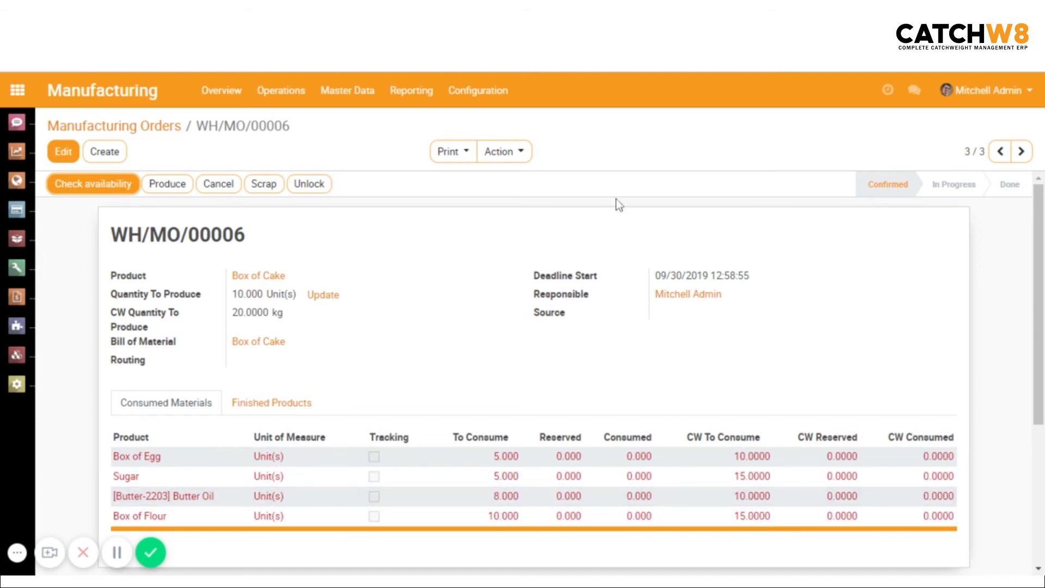
{"action": "left_click", "coordinate": [61, 186]}
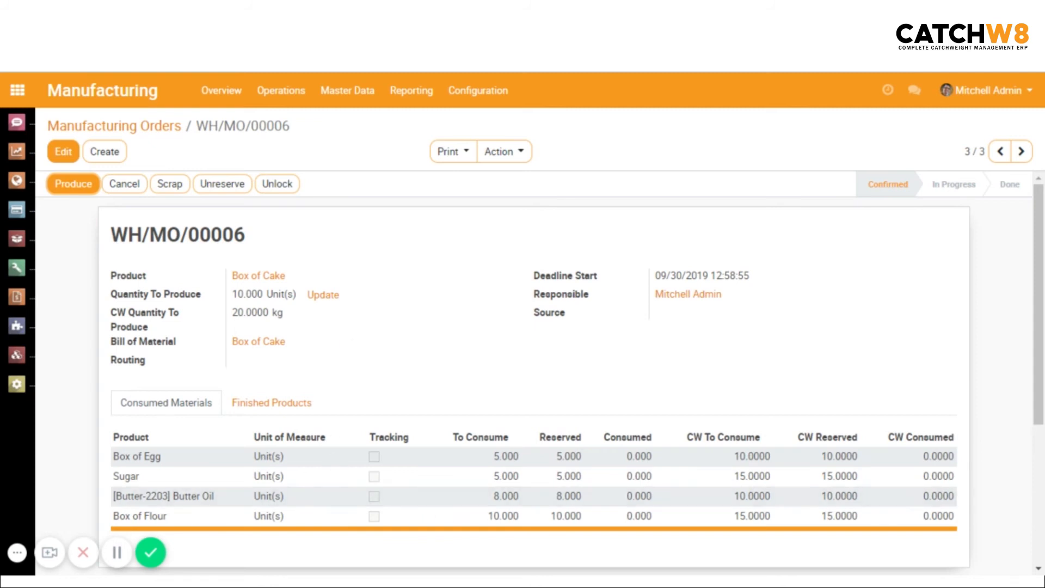
Record the production of 10 units of Box of Cake with a CW quantity of 20 kg.
{"action": "scroll", "coordinate": [515, 408], "scroll_direction": "down", "scroll_amount": 3}
{"action": "scroll", "coordinate": [516, 408], "scroll_direction": "up", "scroll_amount": 3}
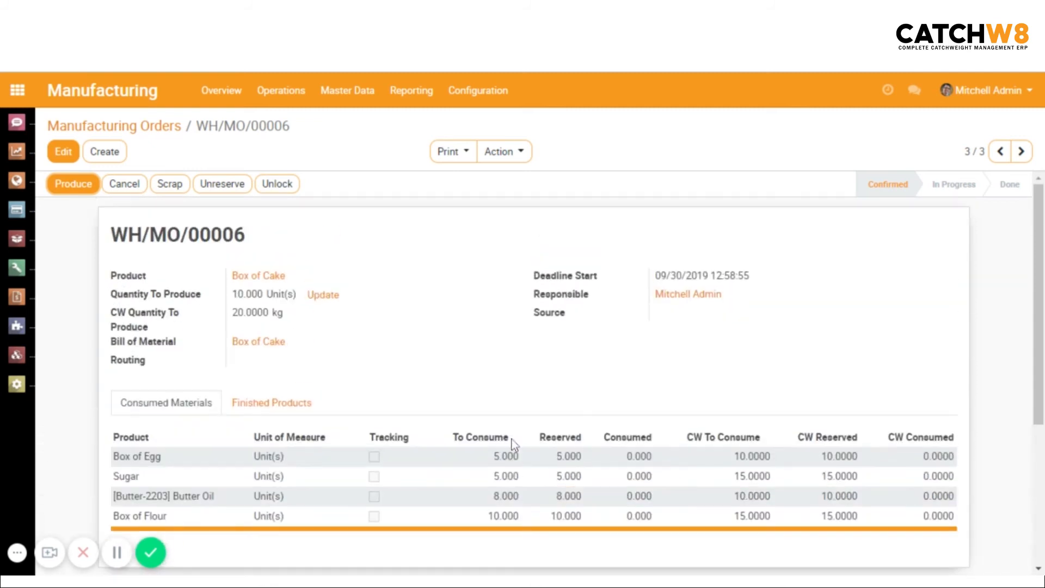
{"action": "left_click", "coordinate": [58, 187]}
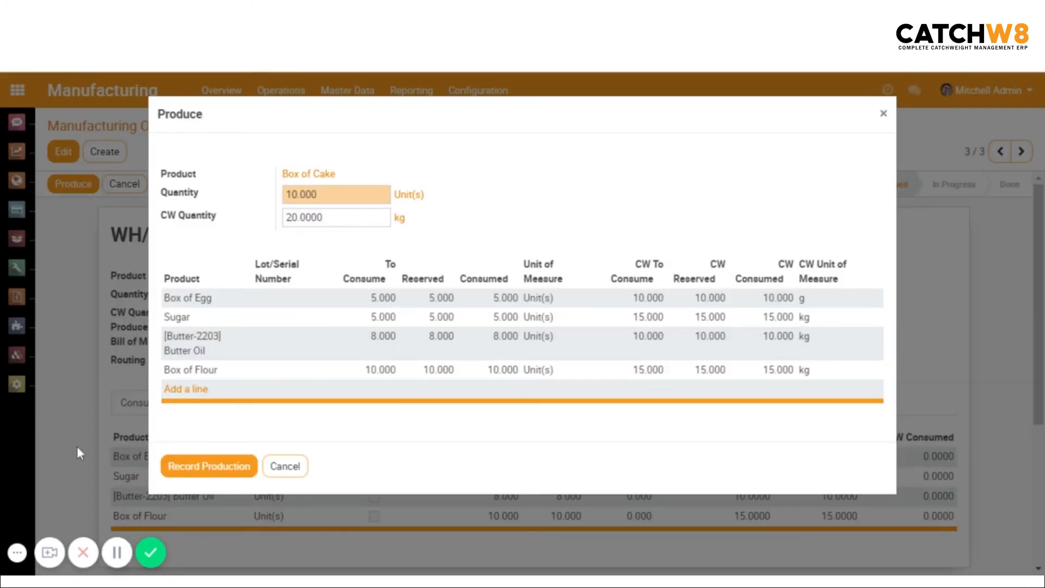
{"action": "left_click", "coordinate": [205, 474]}
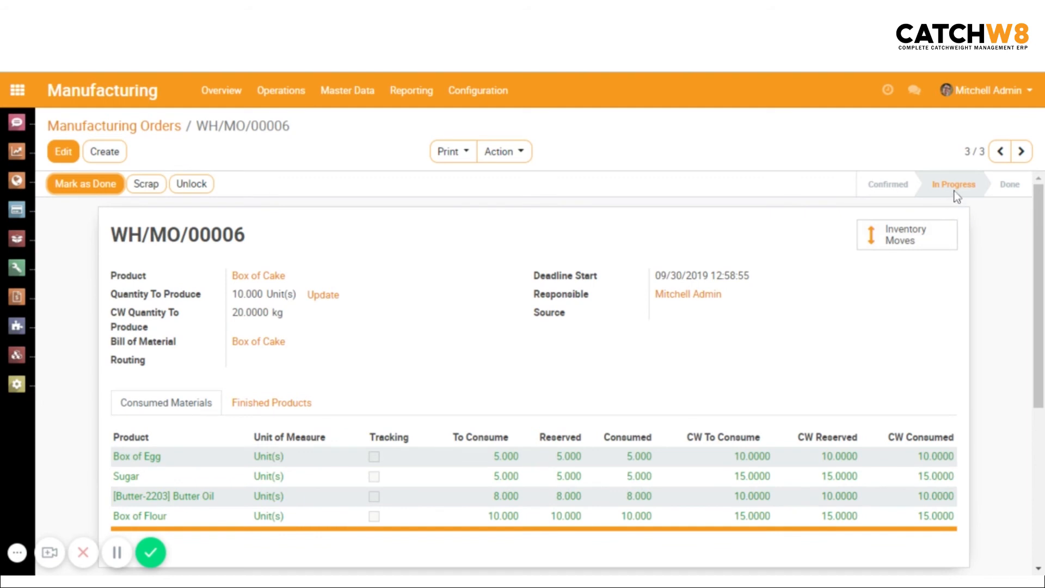
Mark the Box of Cake manufacturing order as done.
{"action": "scroll", "coordinate": [881, 432], "scroll_direction": "down", "scroll_amount": 3}
{"action": "scroll", "coordinate": [878, 457], "scroll_direction": "up", "scroll_amount": 3}
{"action": "left_click", "coordinate": [83, 193]}
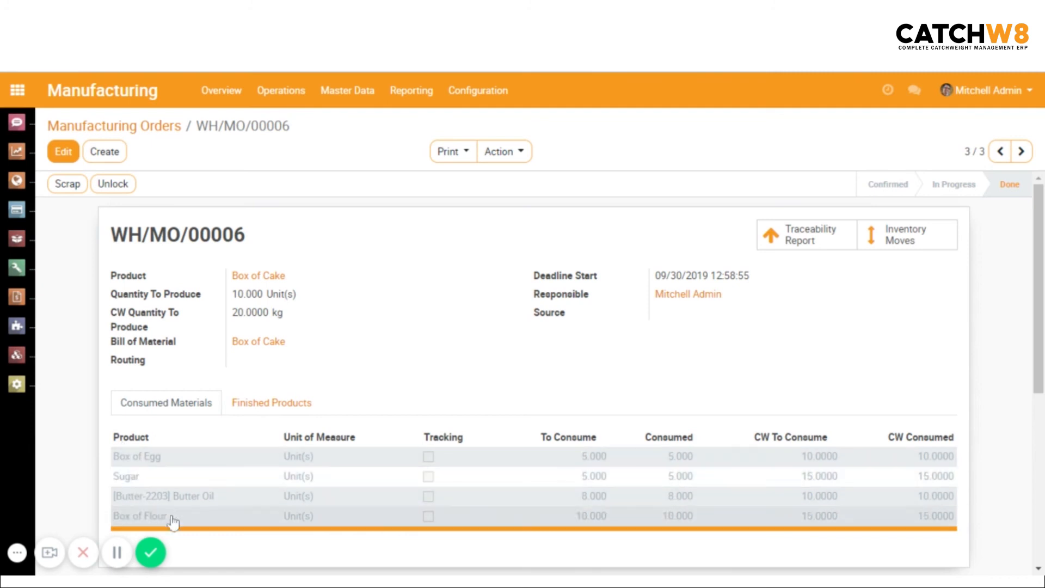
Review the completed order's finished products and open its inventory moves.
{"action": "scroll", "coordinate": [462, 490], "scroll_direction": "down", "scroll_amount": 3}
{"action": "scroll", "coordinate": [591, 403], "scroll_direction": "up", "scroll_amount": 3}
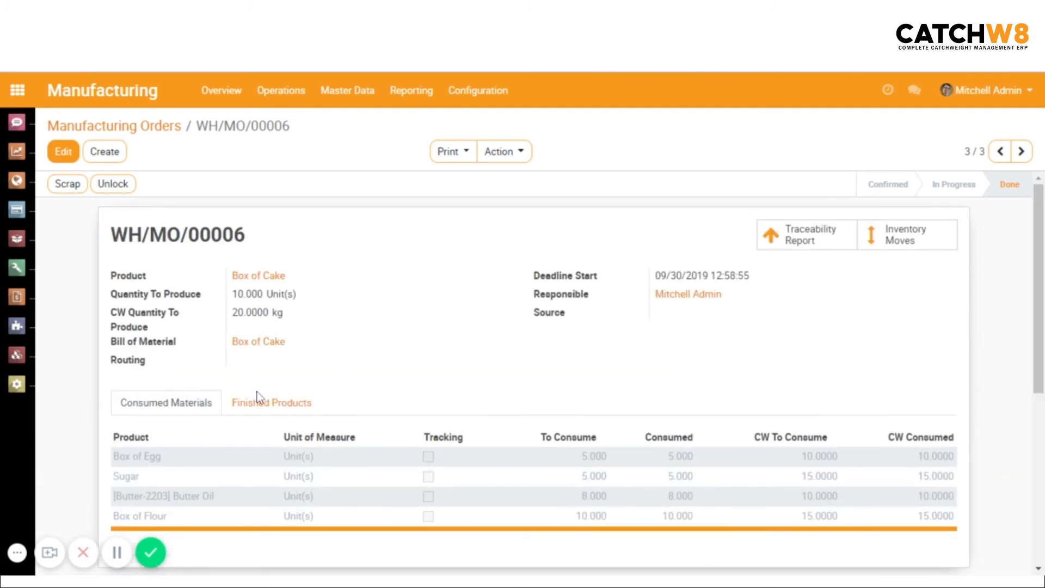
{"action": "left_click", "coordinate": [259, 408]}
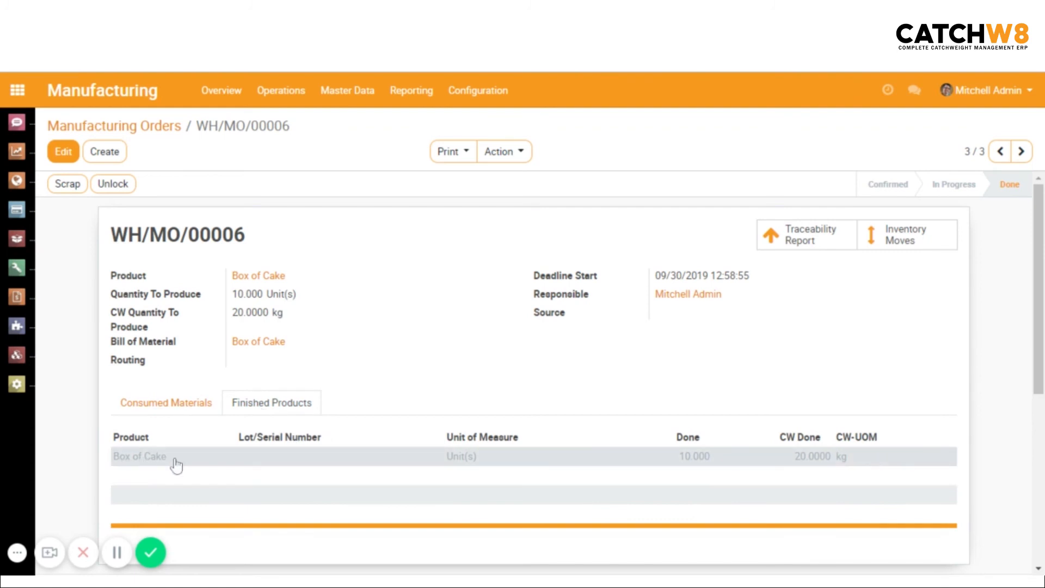
{"action": "scroll", "coordinate": [175, 464], "scroll_direction": "down", "scroll_amount": 2}
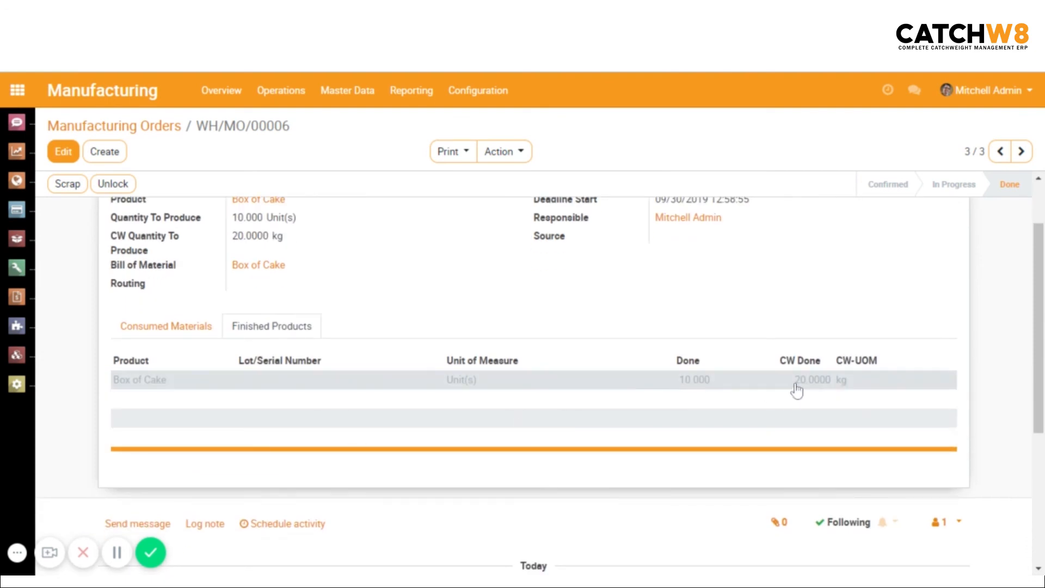
{"action": "scroll", "coordinate": [761, 396], "scroll_direction": "up", "scroll_amount": 2}
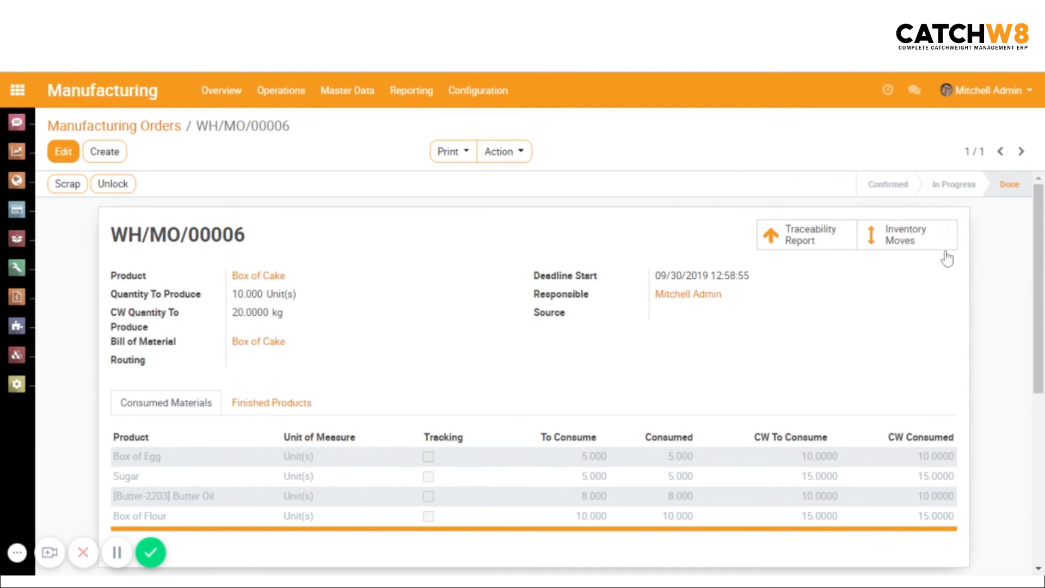
{"action": "left_click", "coordinate": [922, 251]}
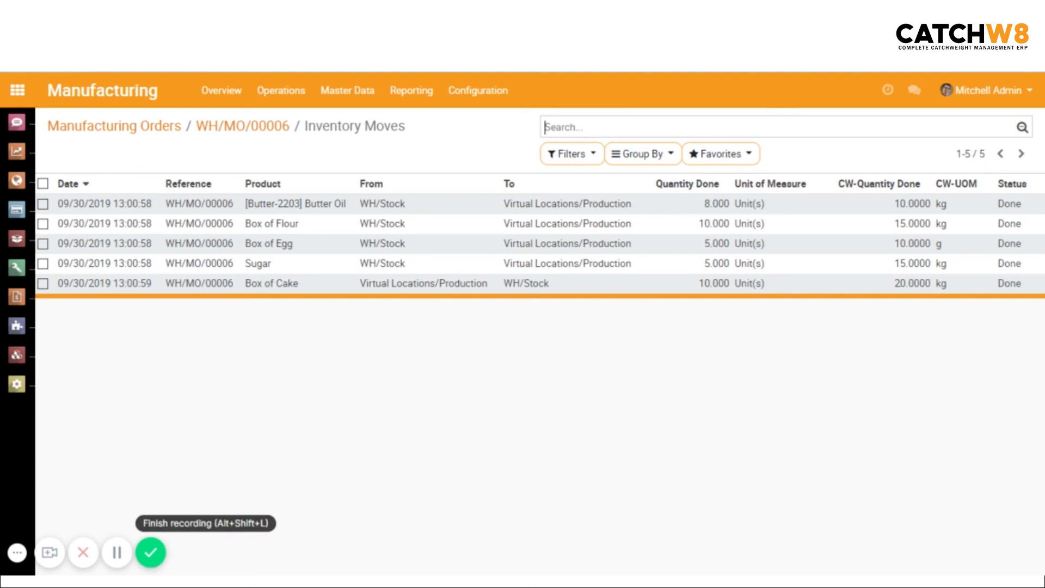
{"action": "left_click", "coordinate": [151, 552]}
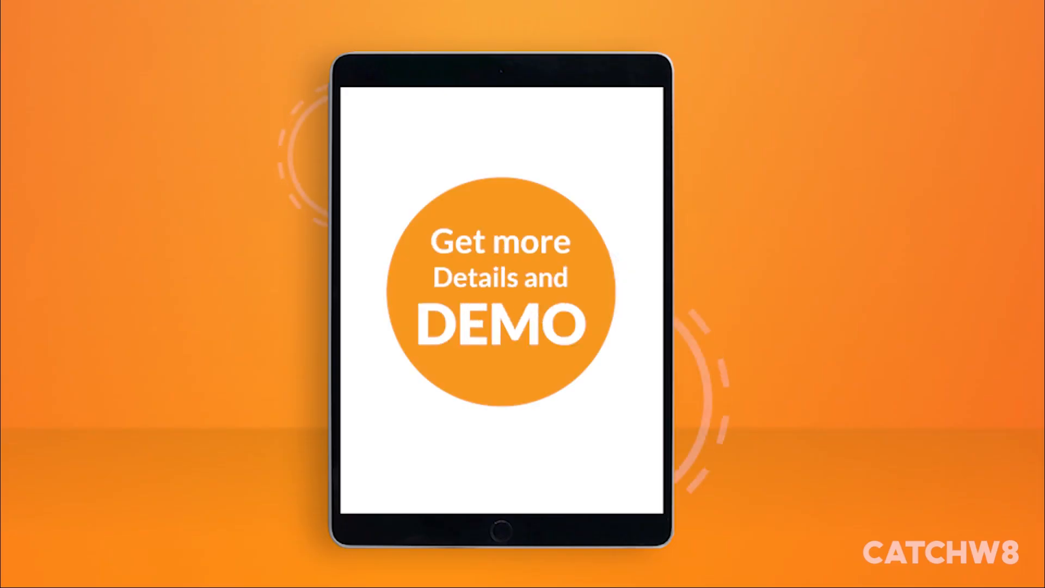